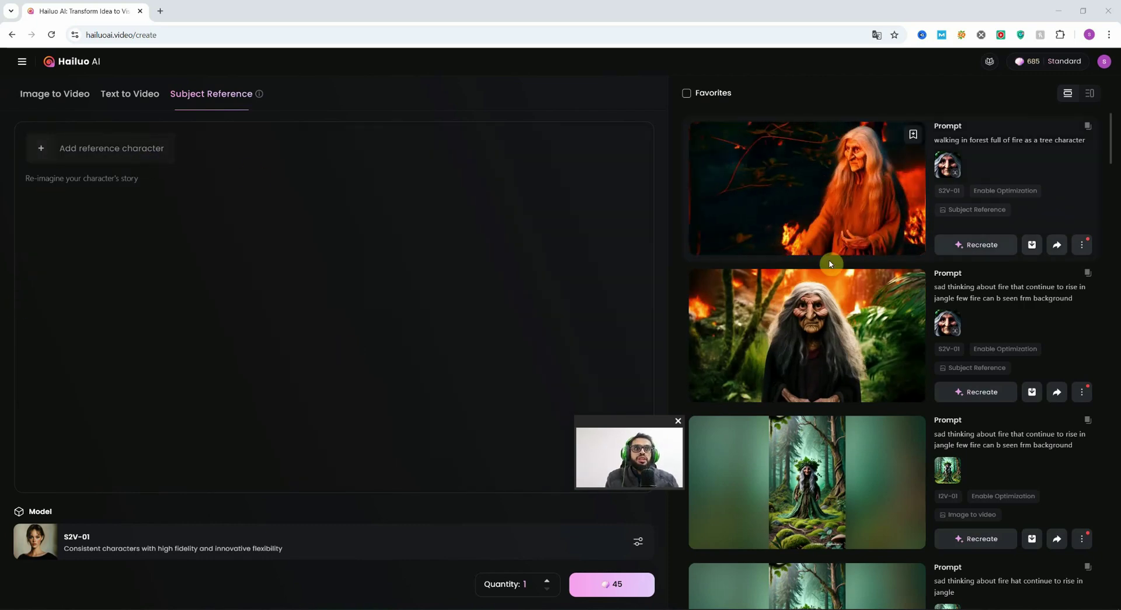
# Attach the saved old-woman character from My Characters as the subject reference, then go to ChatGPT.
pyautogui.click(254, 234)
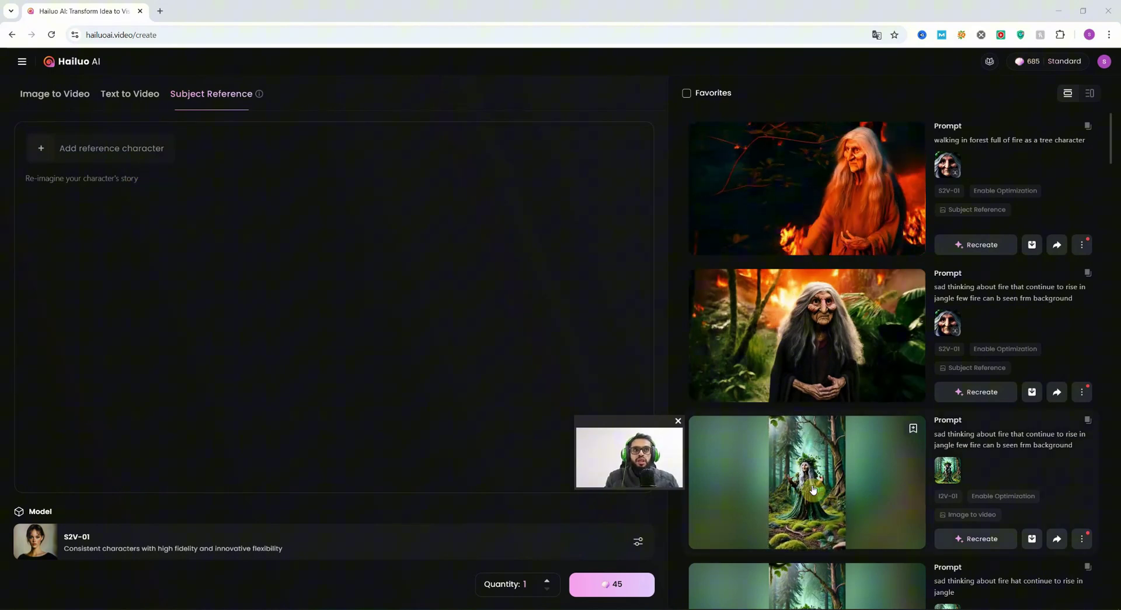
pyautogui.click(588, 366)
pyautogui.click(103, 150)
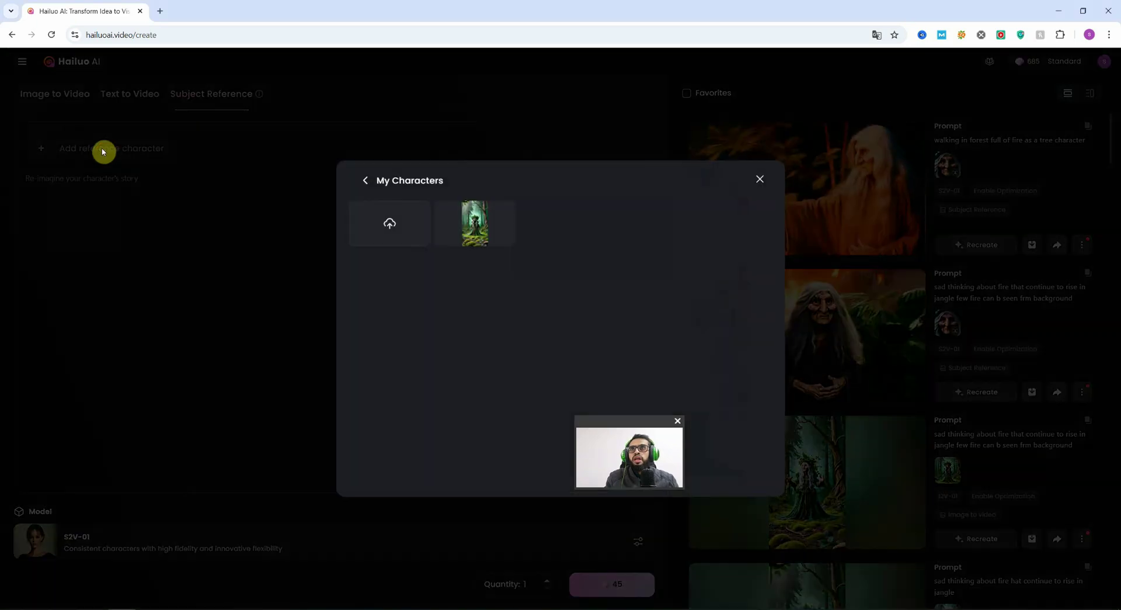
pyautogui.click(465, 234)
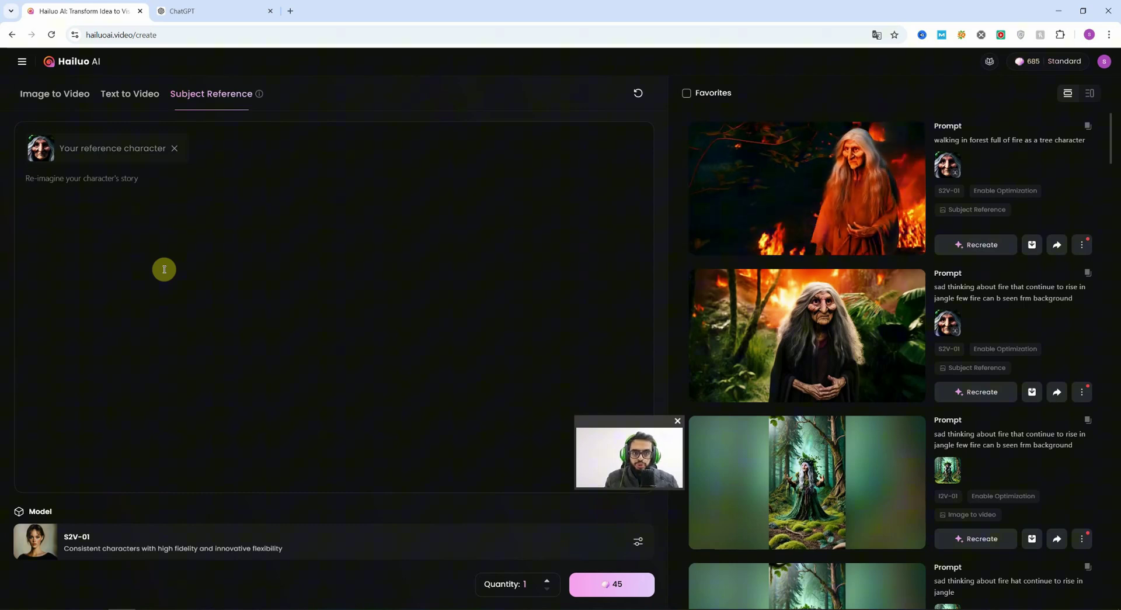
pyautogui.click(181, 10)
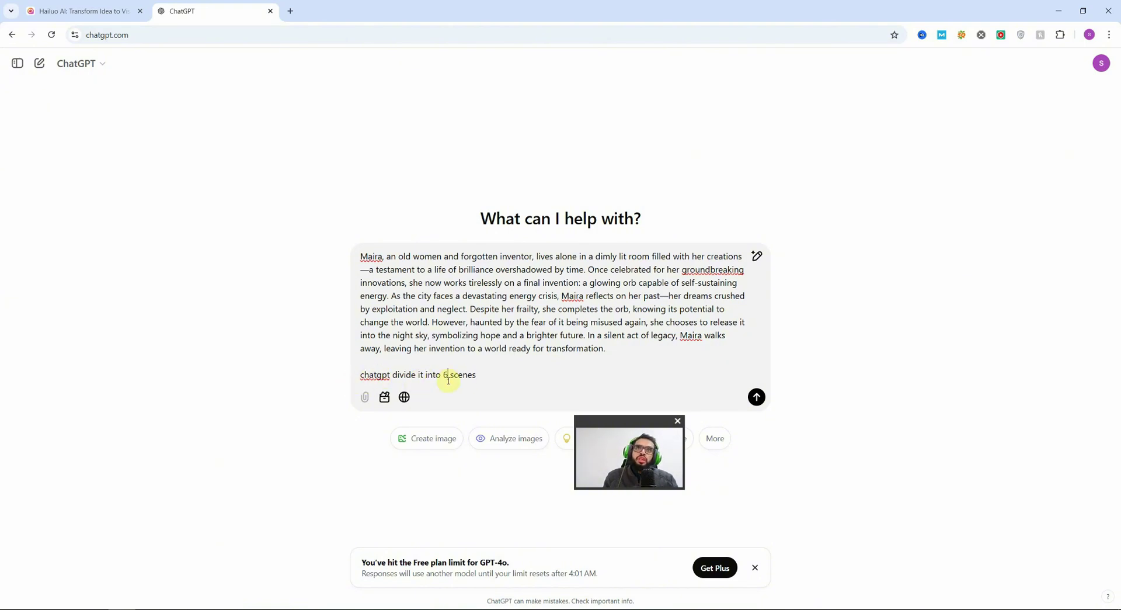
# Send the story asking ChatGPT to 'divide it into 6 scenes' and review the six-scene reply.
pyautogui.press('Return')
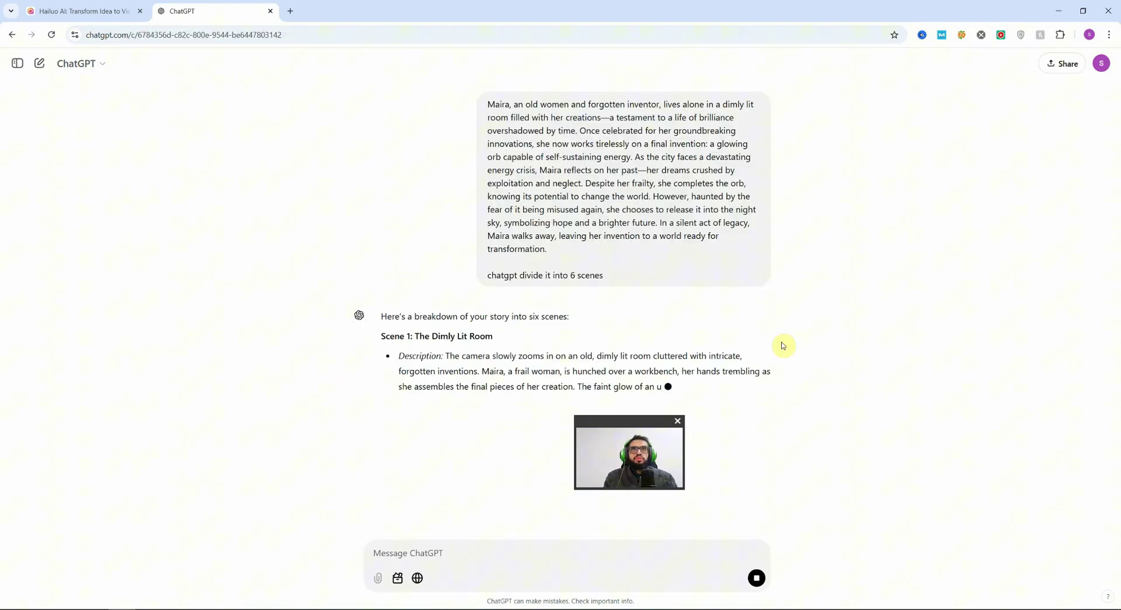
pyautogui.scroll(-10, 782, 345)
pyautogui.scroll(8, 461, 251)
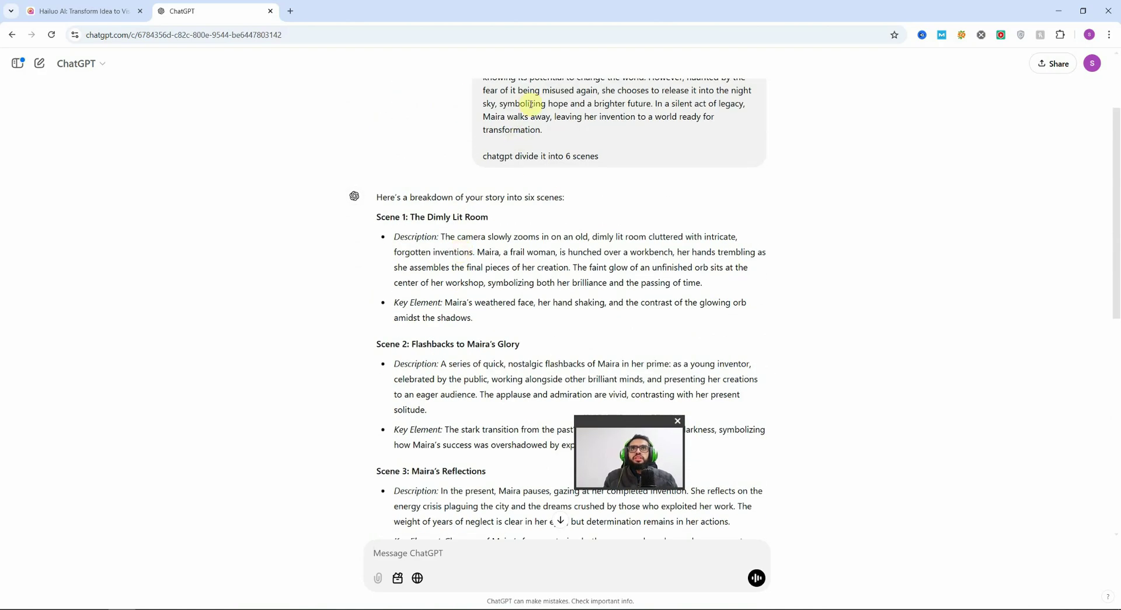
pyautogui.scroll(-4, 518, 144)
pyautogui.scroll(4, 516, 187)
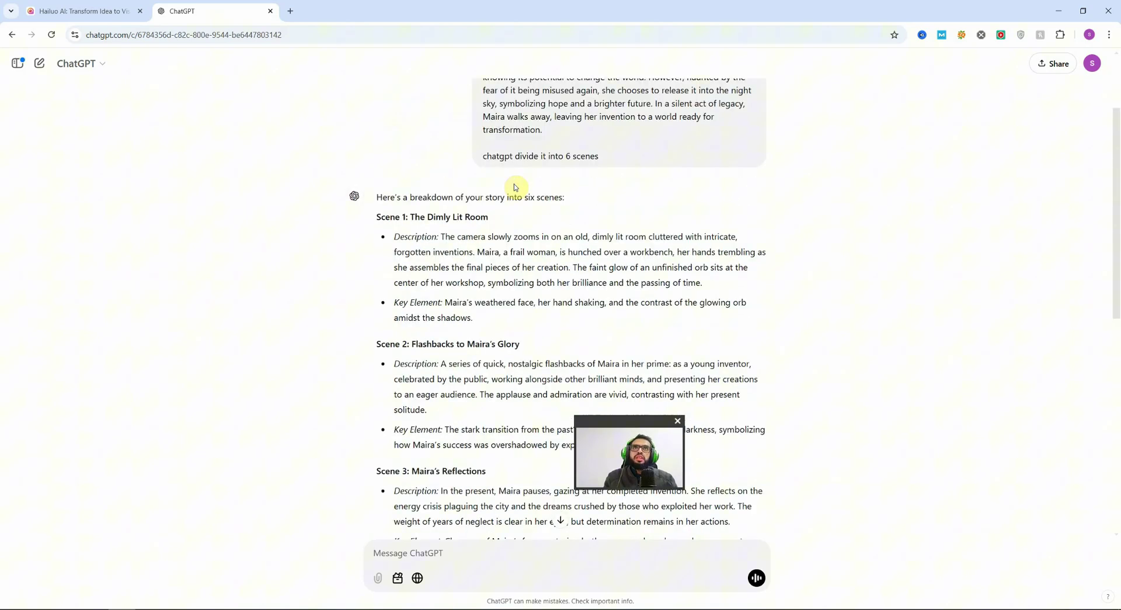
pyautogui.scroll(-9, 450, 559)
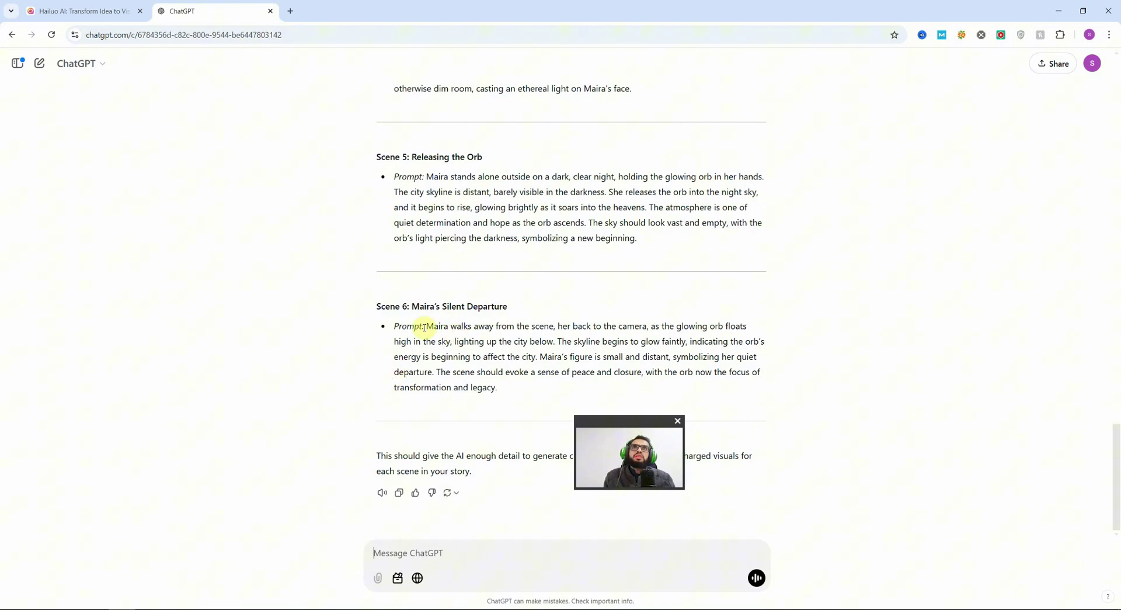
# Review the rewritten 'old woman' scene prompts and select the Scene 1 workshop prompt.
pyautogui.scroll(-12, 439, 339)
pyautogui.scroll(8, 447, 355)
pyautogui.scroll(-2, 446, 354)
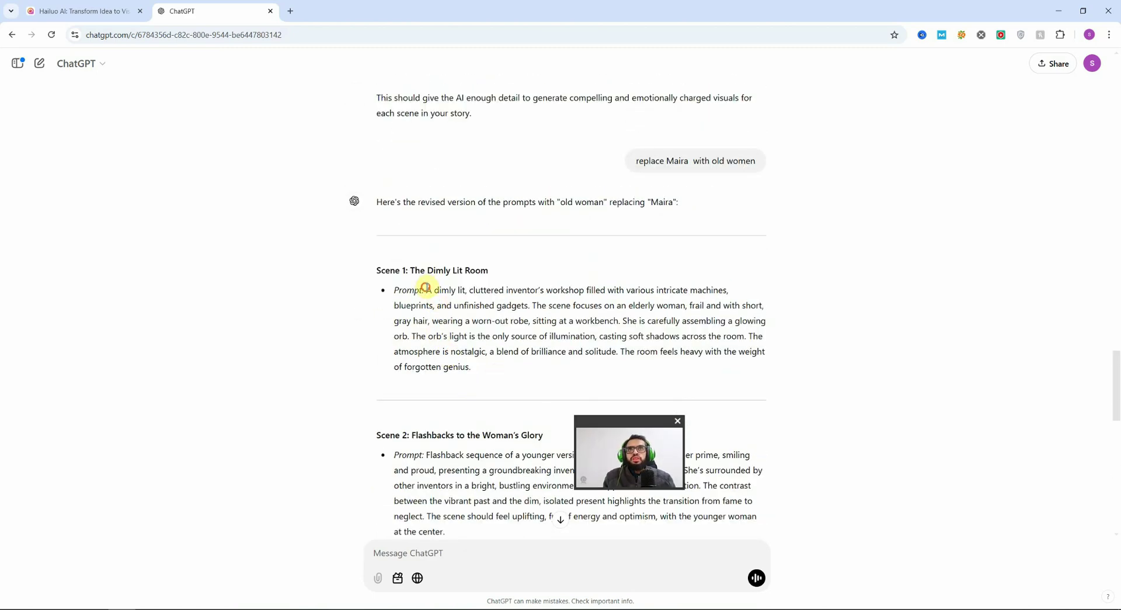
pyautogui.moveTo(427, 287); pyautogui.dragTo(473, 364)
pyautogui.rightClick(467, 327)
# Copy the Scene 1 workshop prompt and paste it into Hailuo's Subject Reference prompt box.
pyautogui.click(498, 332)
pyautogui.click(105, 11)
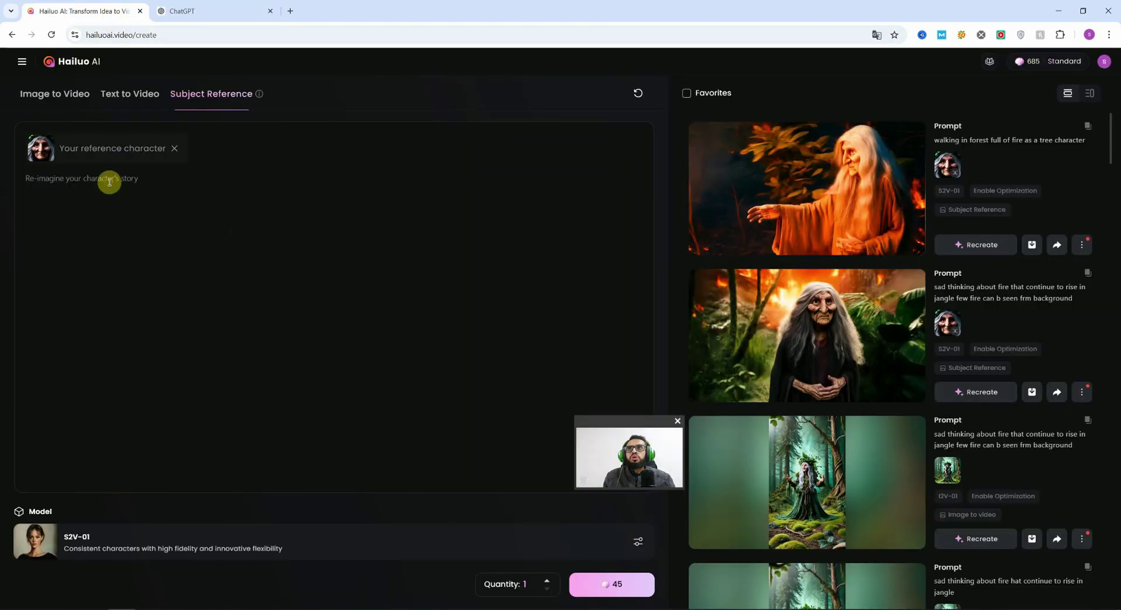
pyautogui.hotkey('ctrl', 'v')
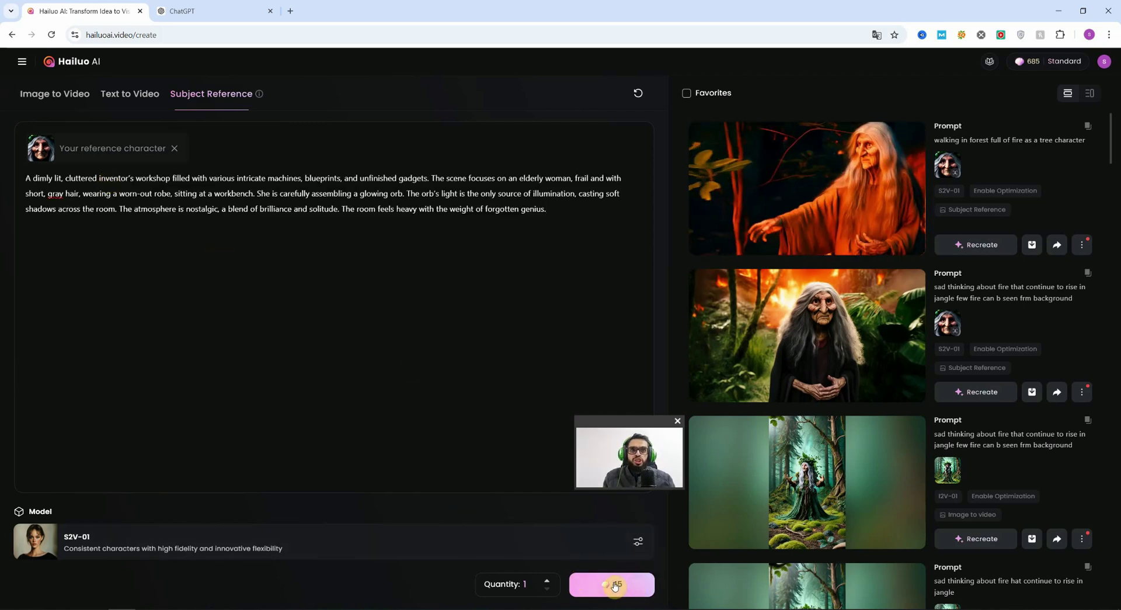
# Select the next scene prompt in ChatGPT and bring it back to the Hailuo video page.
pyautogui.click(214, 11)
pyautogui.scroll(-6, 471, 299)
pyautogui.moveTo(427, 221); pyautogui.dragTo(699, 285)
pyautogui.hotkey('ctrl', 'shift', 'Tab')
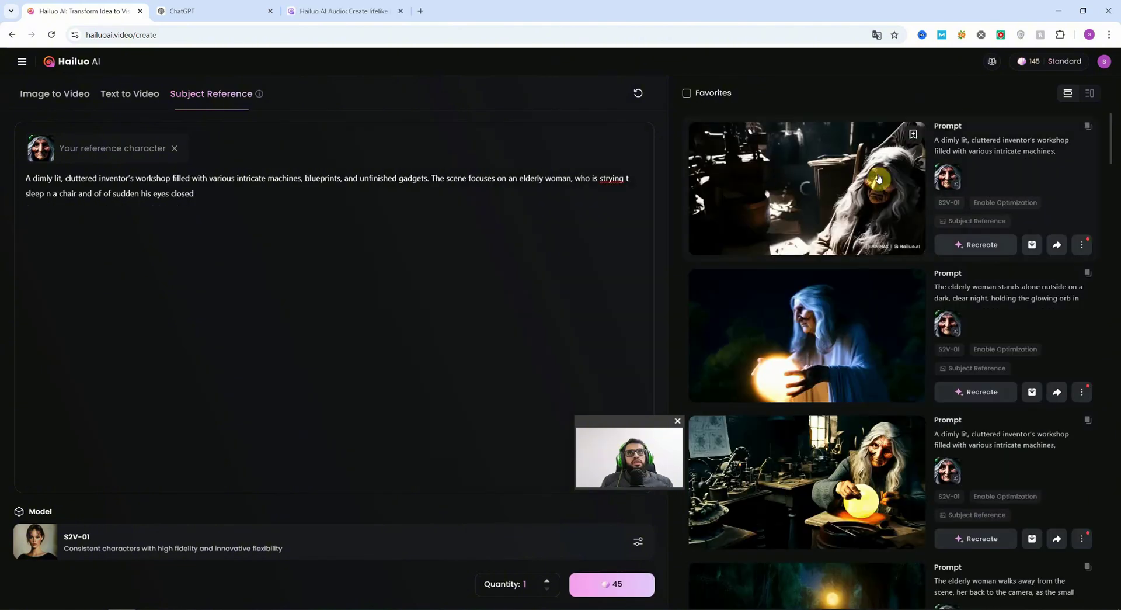
pyautogui.scroll(-5, 874, 229)
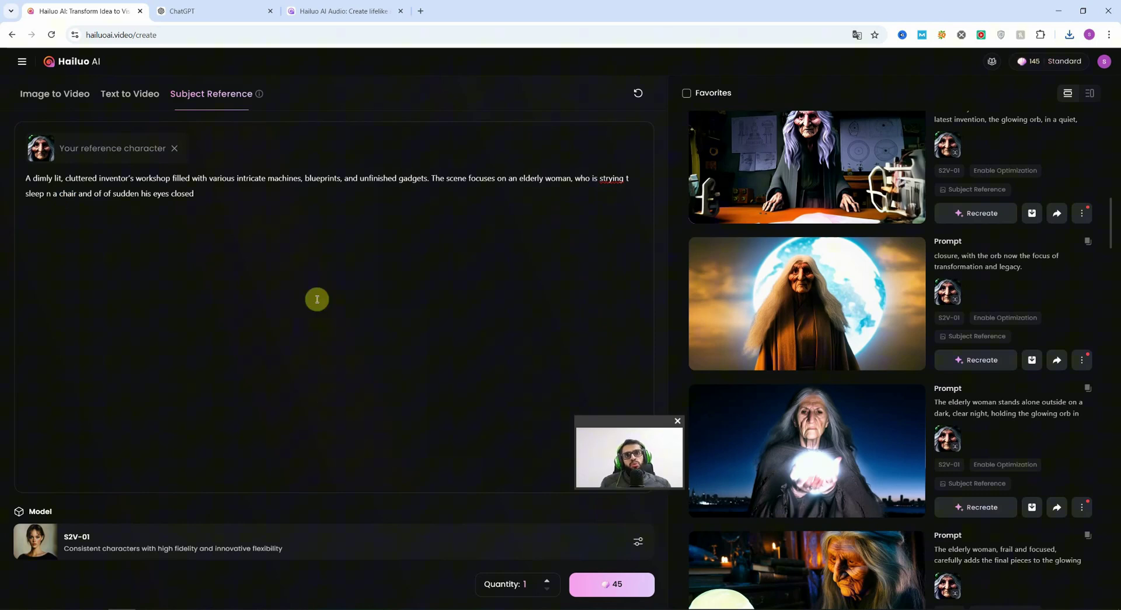
# Switch to the Hailuo AI Audio speech synthesis page holding the story narration.
pyautogui.click(345, 11)
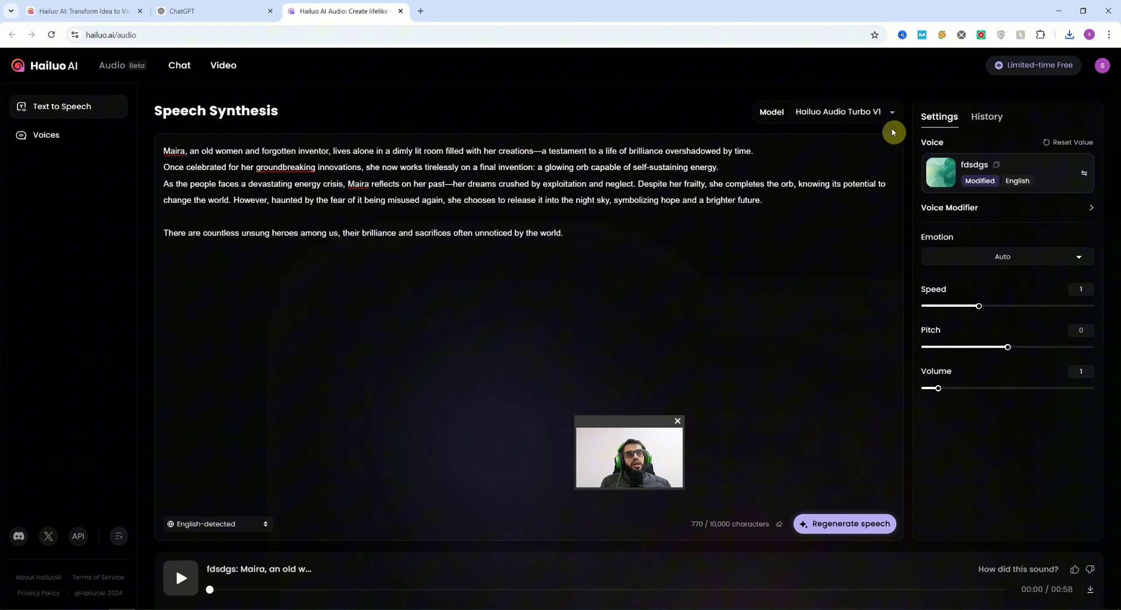
# Regenerate the narration in the cloned voice as a 01:04 track and save the audio file.
pyautogui.moveTo(958, 187)
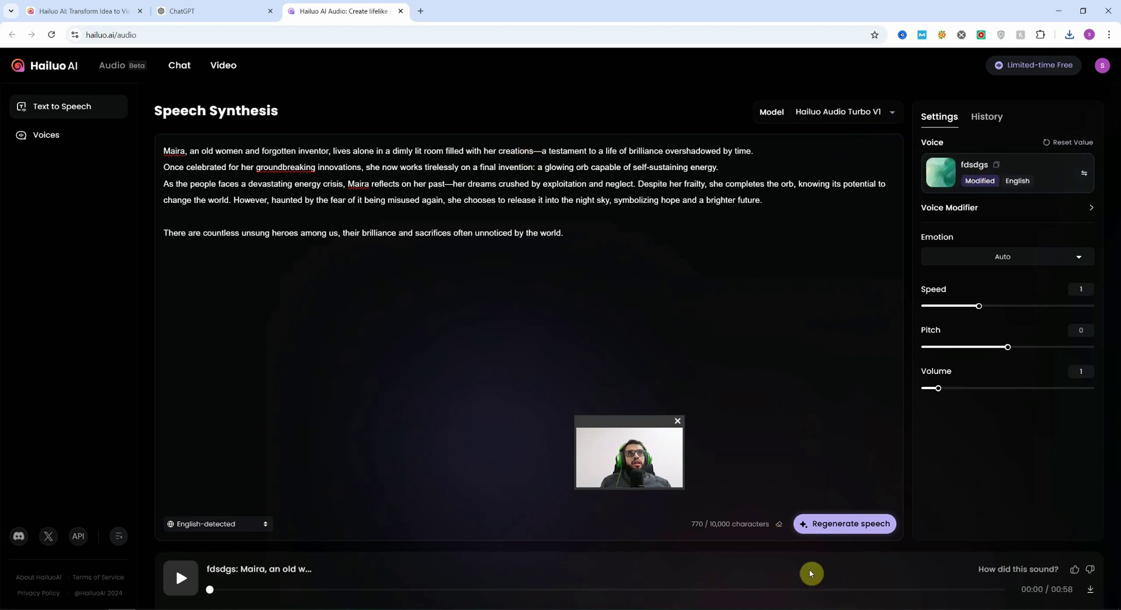
pyautogui.click(833, 529)
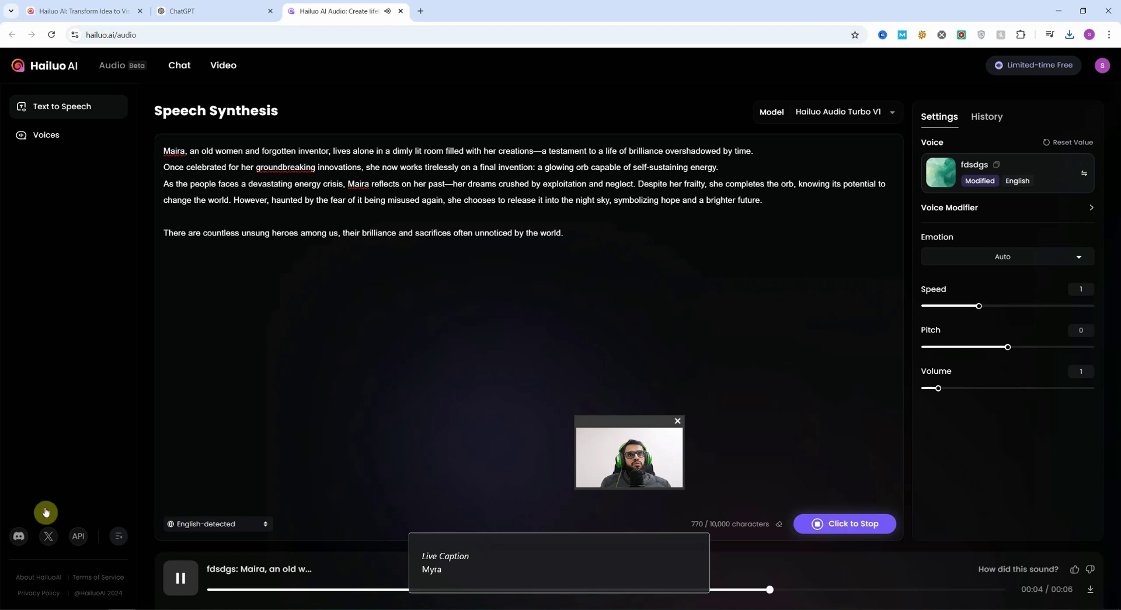
pyautogui.click(185, 588)
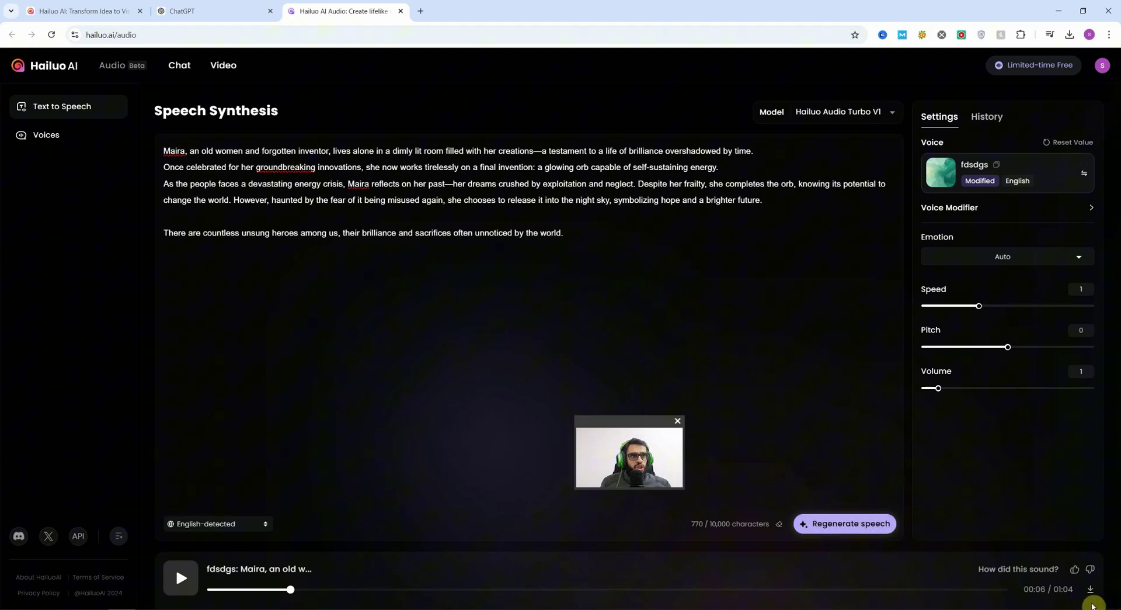
pyautogui.click(1094, 592)
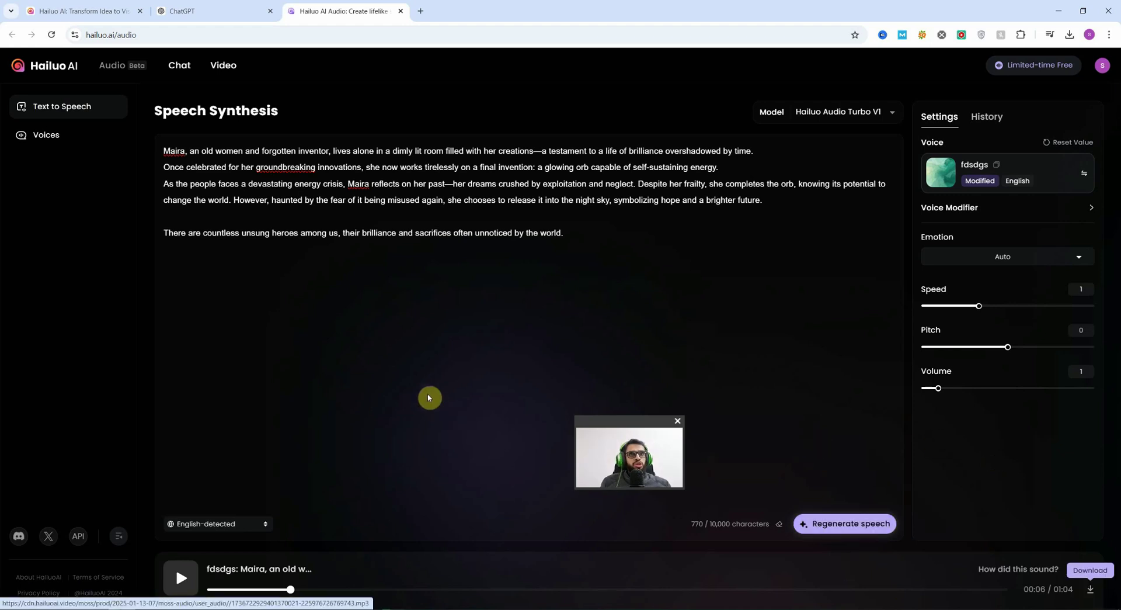
pyautogui.press('Return')
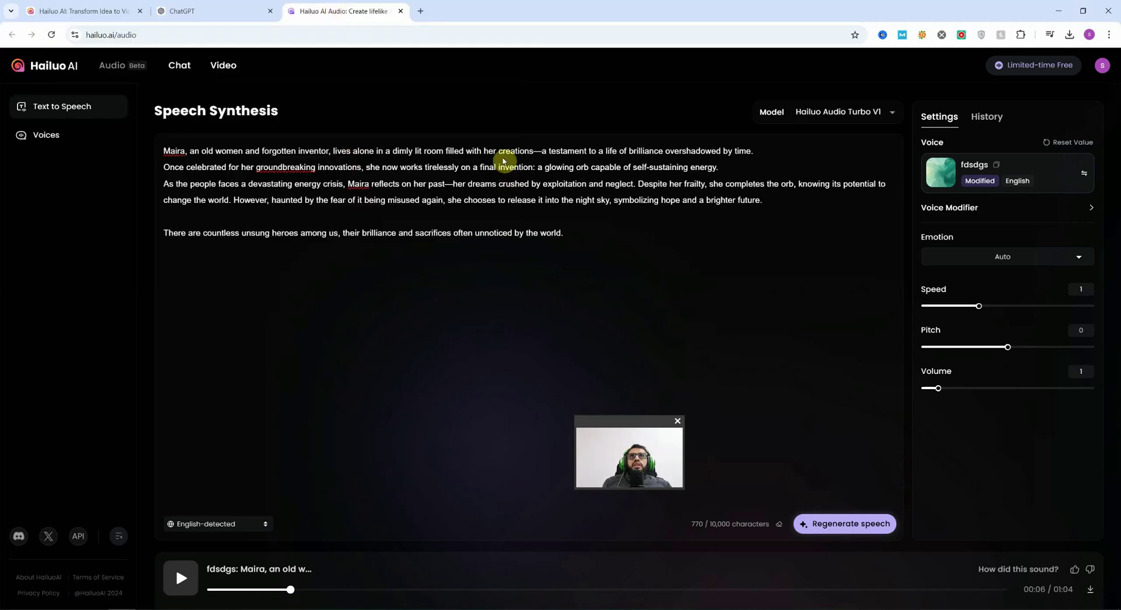
# Return to the Hailuo AI video page showing the old-woman sleeping prompt.
pyautogui.click(83, 4)
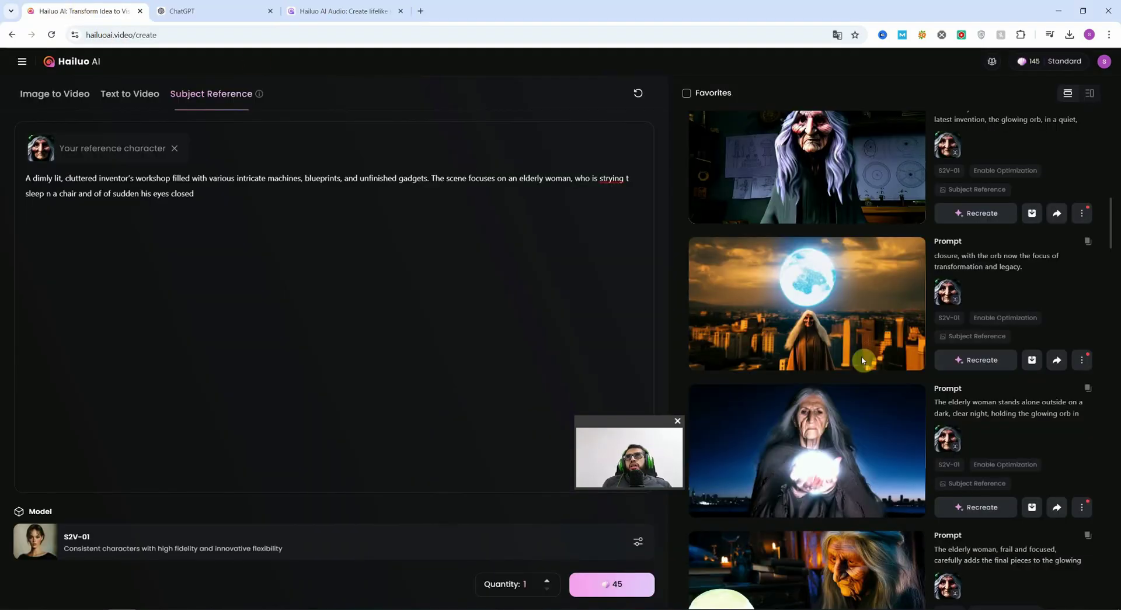